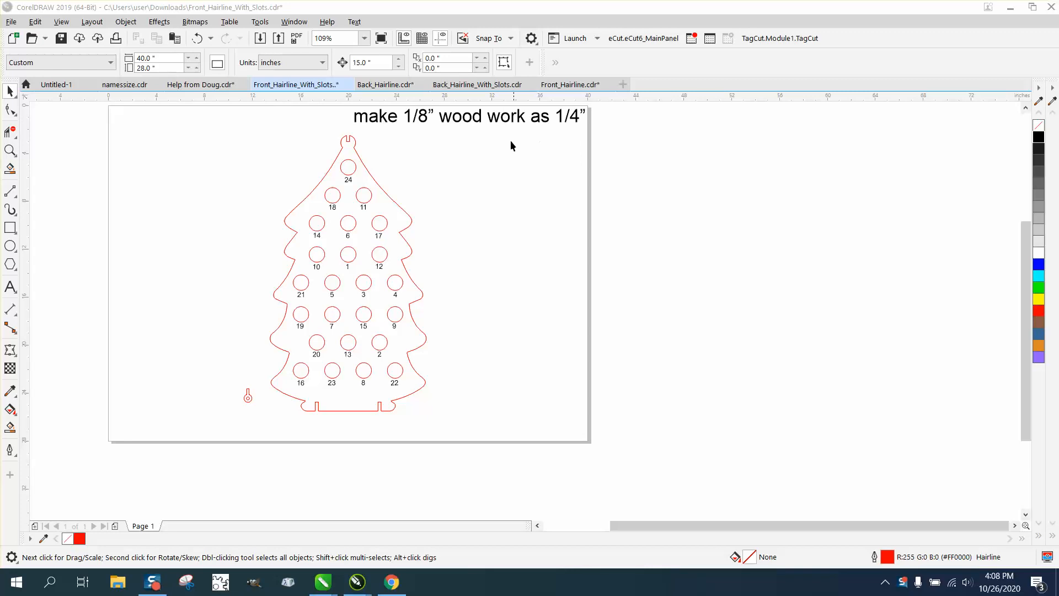
Step: Duplicate the tree's outline and circles, without the numbers, 15 inches to the right of the original
click(395, 202)
key(ctrl+d)
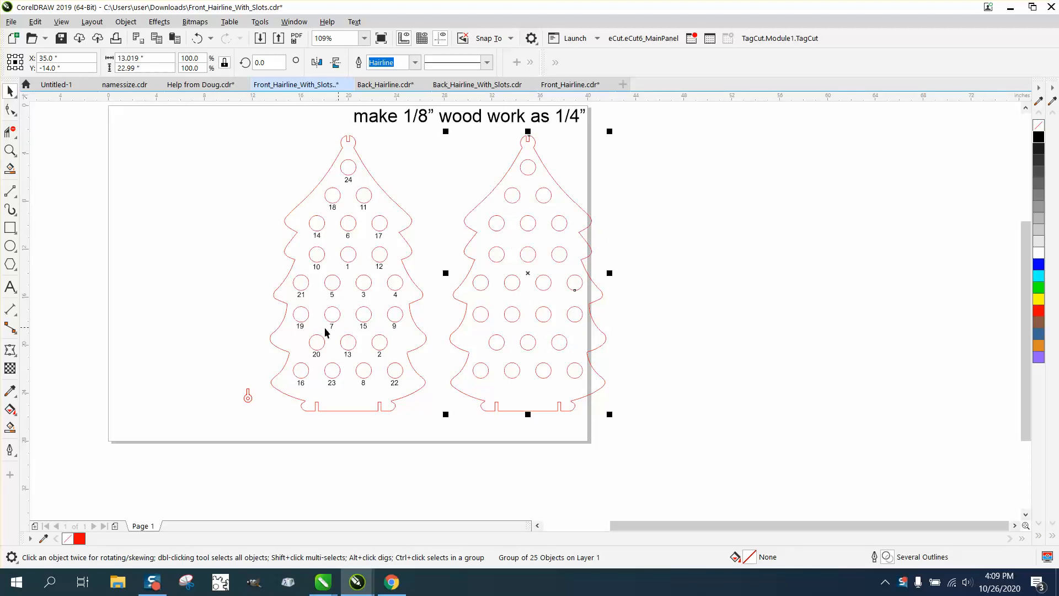
Step: Place a copy of the small ring tab across the numbered tree's bottom edge, just inside the left slot
click(10, 150)
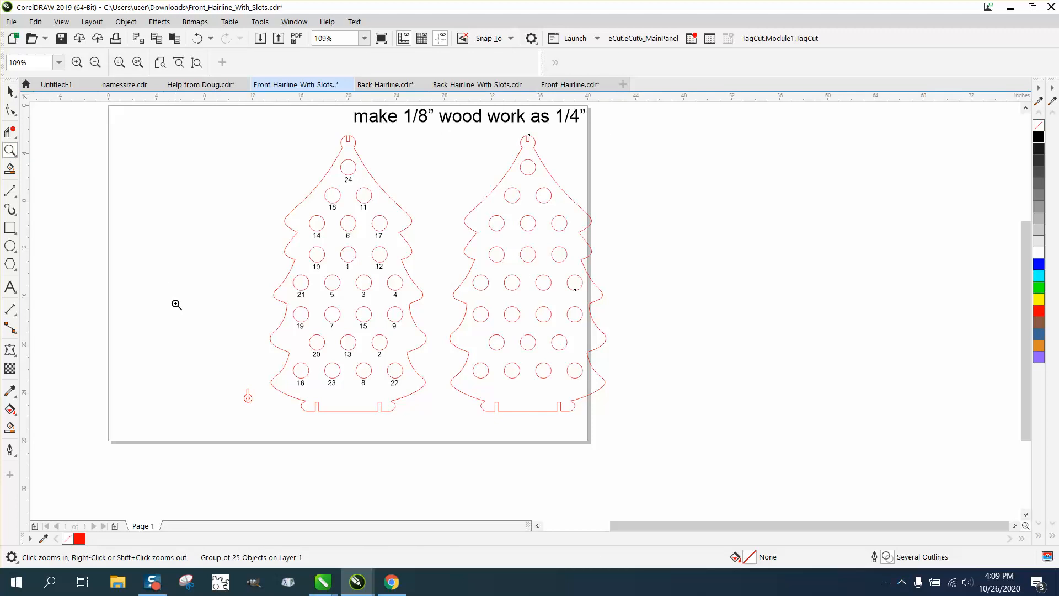
drag(177, 304, 655, 478)
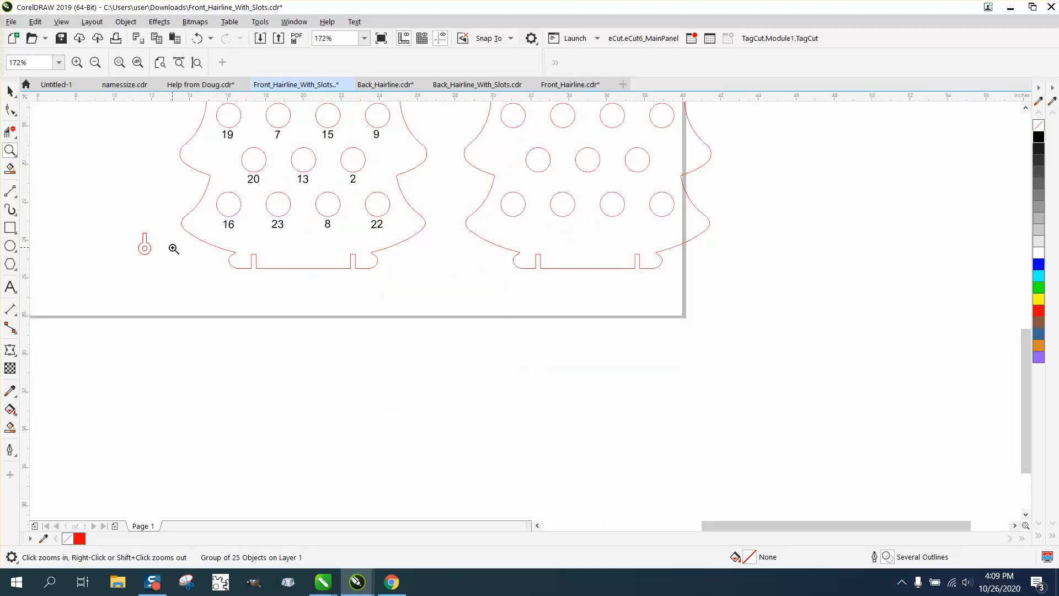
click(10, 91)
drag(123, 226, 265, 275)
click(177, 279)
right_click(265, 276)
Step: Move the original ring tab across the numbered tree's bottom edge, just inside the right slot
click(10, 150)
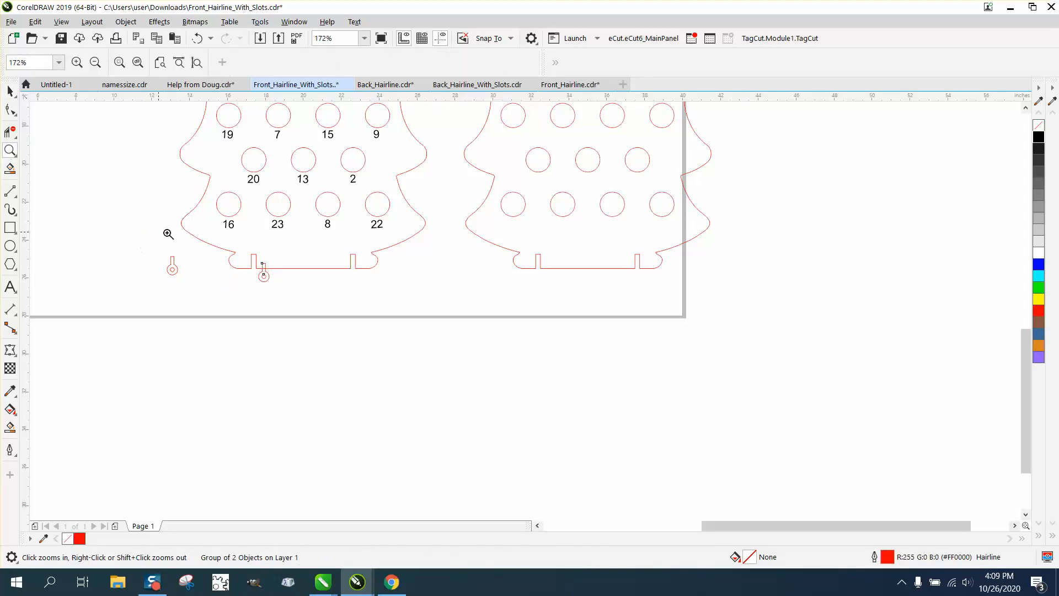
click(10, 91)
drag(178, 271, 346, 278)
Step: Align the two ring tabs by their centres so they sit level at the same height on the bottom edge
click(11, 151)
drag(176, 232, 439, 342)
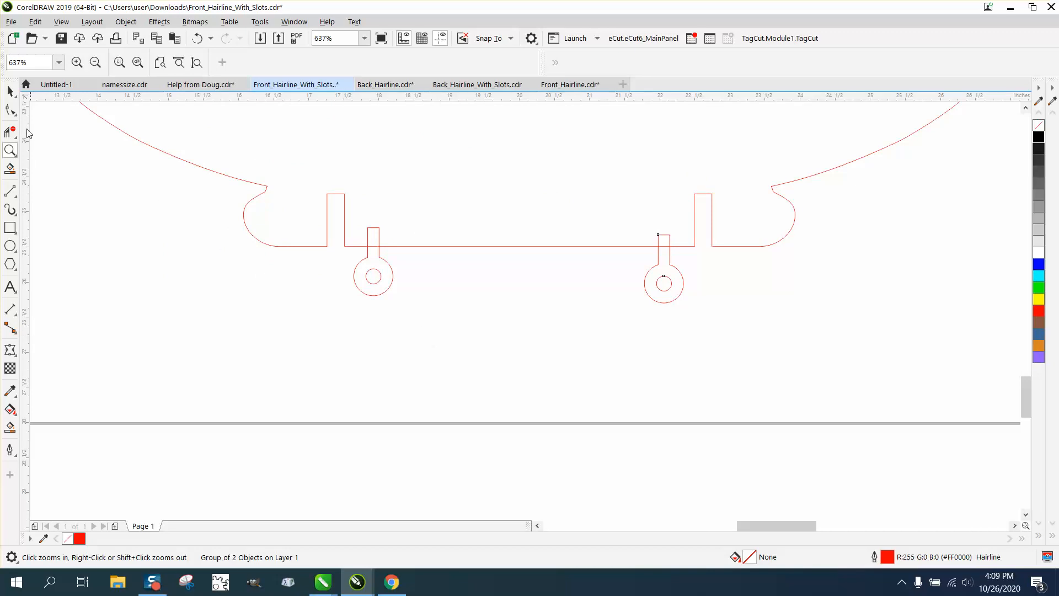
click(14, 94)
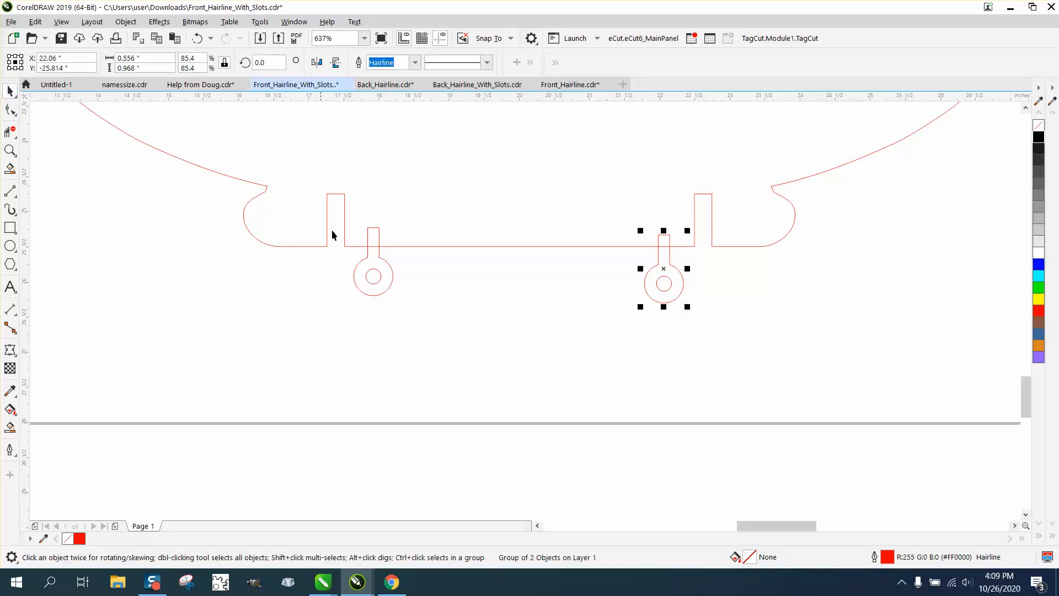
shift+click(387, 291)
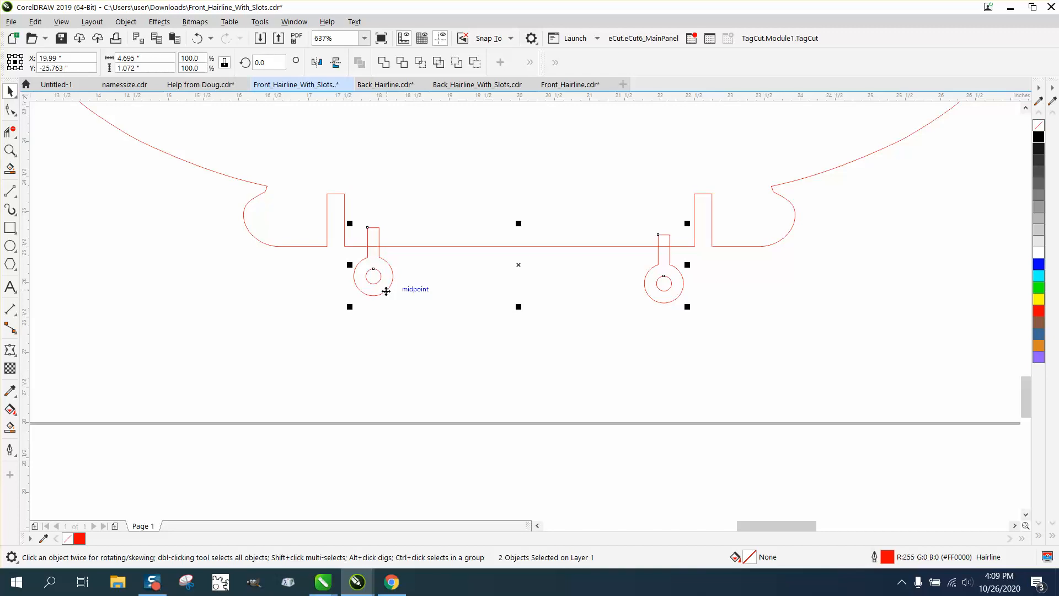
key(c)
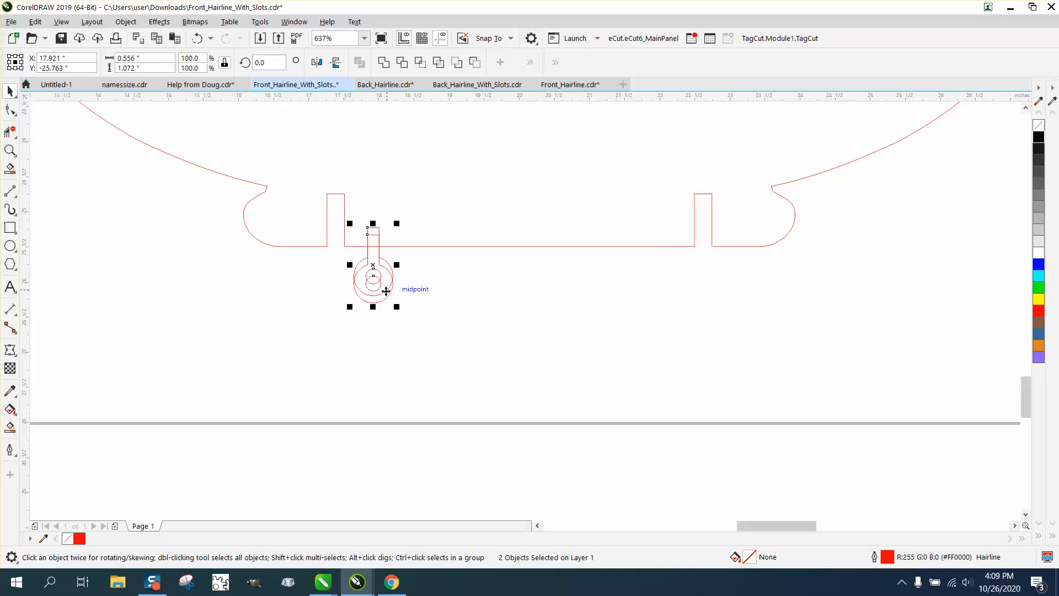
click(196, 38)
key(e)
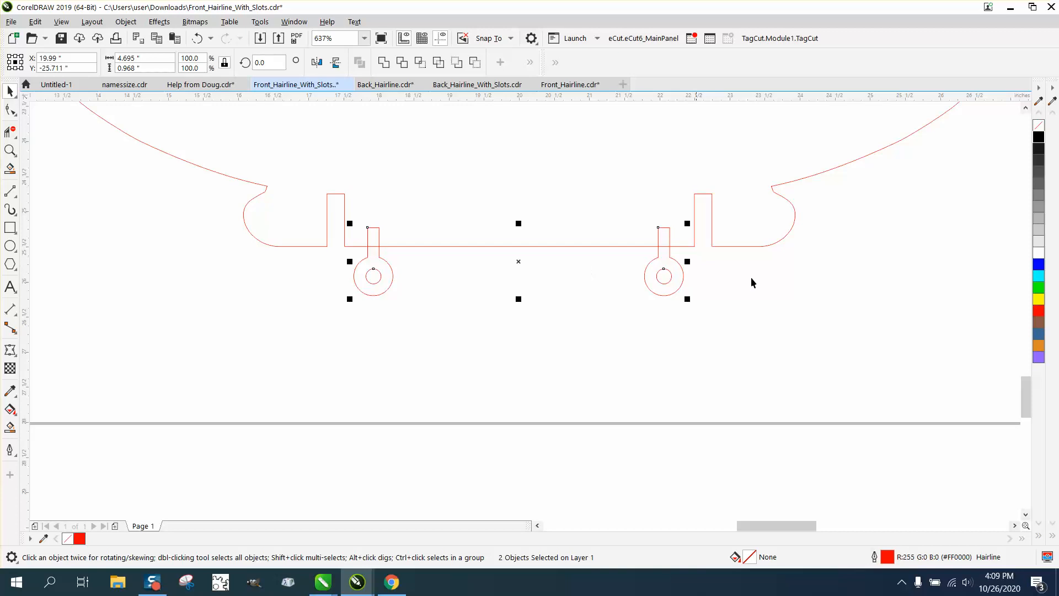
Step: Duplicate both ring tabs 15 inches to the right onto the second tree's bottom edge
scroll(322, 315, down, 3)
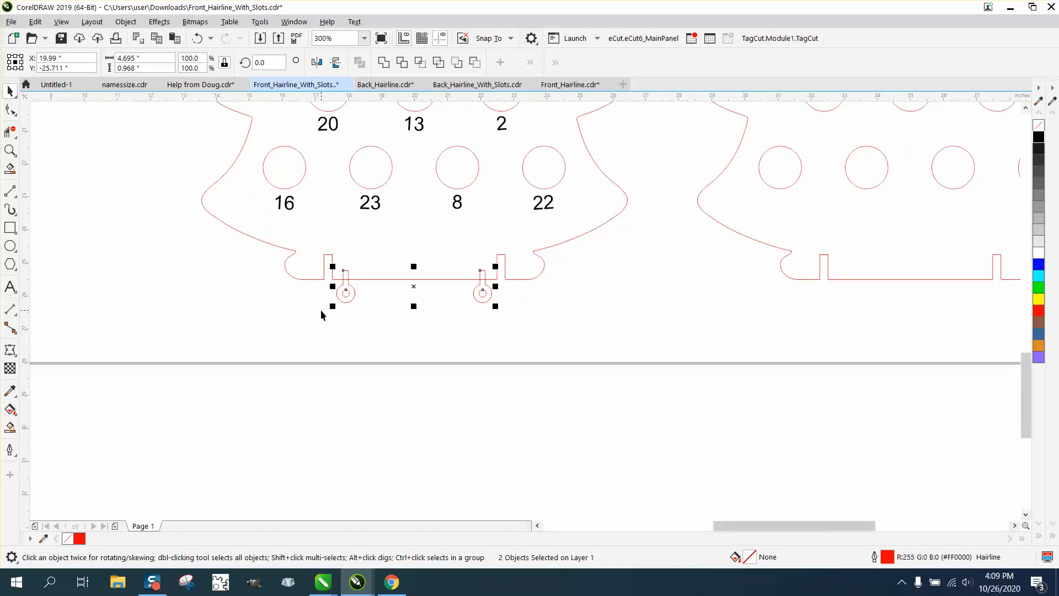
scroll(322, 315, down, 2)
drag(422, 318, 424, 319)
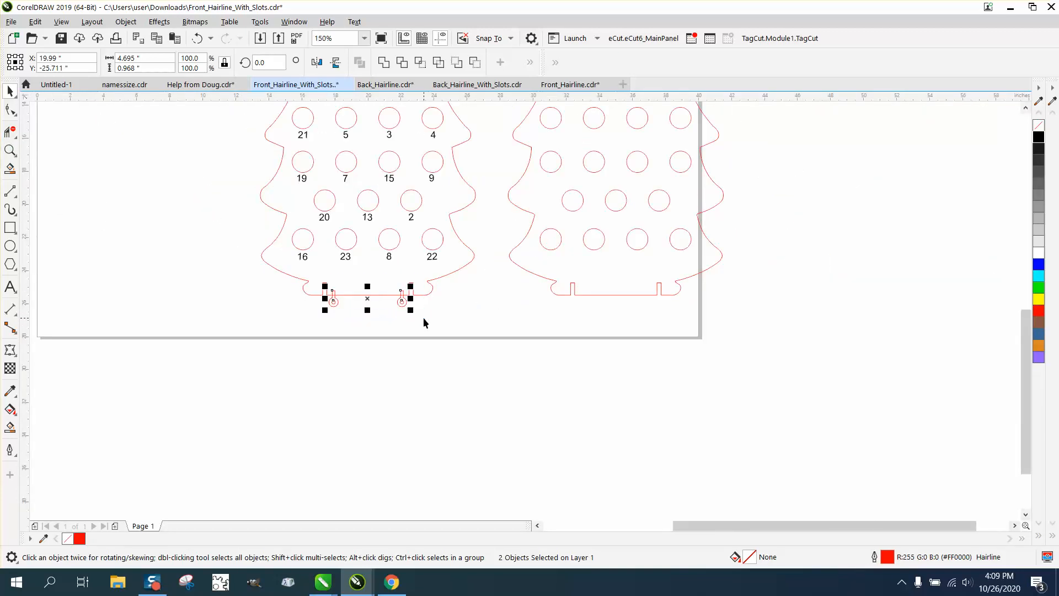
key(ctrl+d)
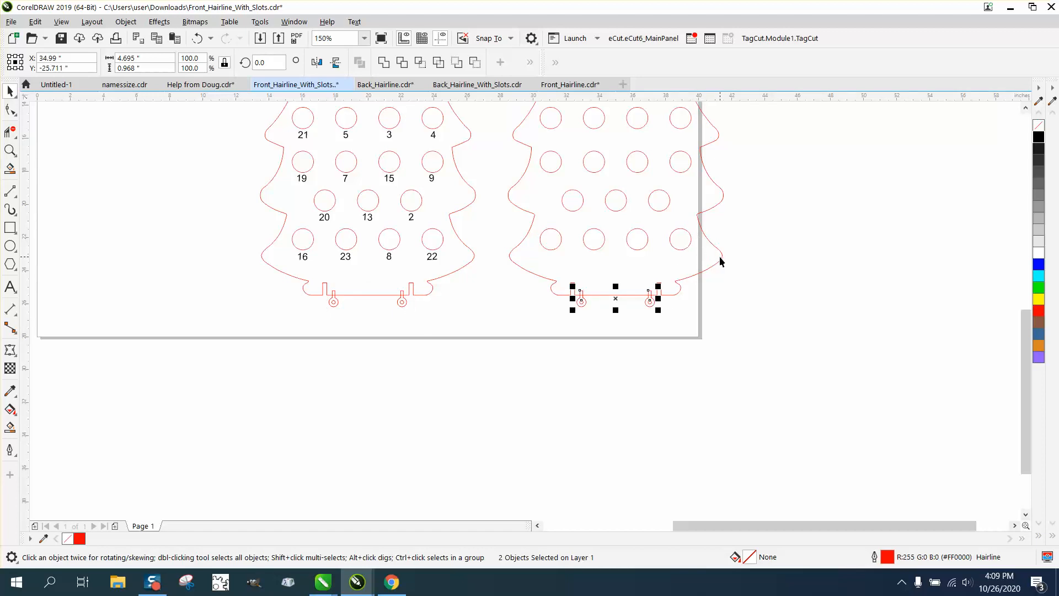
Step: Delete the overlapping line segments where the two ring tabs cross the numbered tree's bottom edge, using the Virtual Segment Delete tool
click(10, 151)
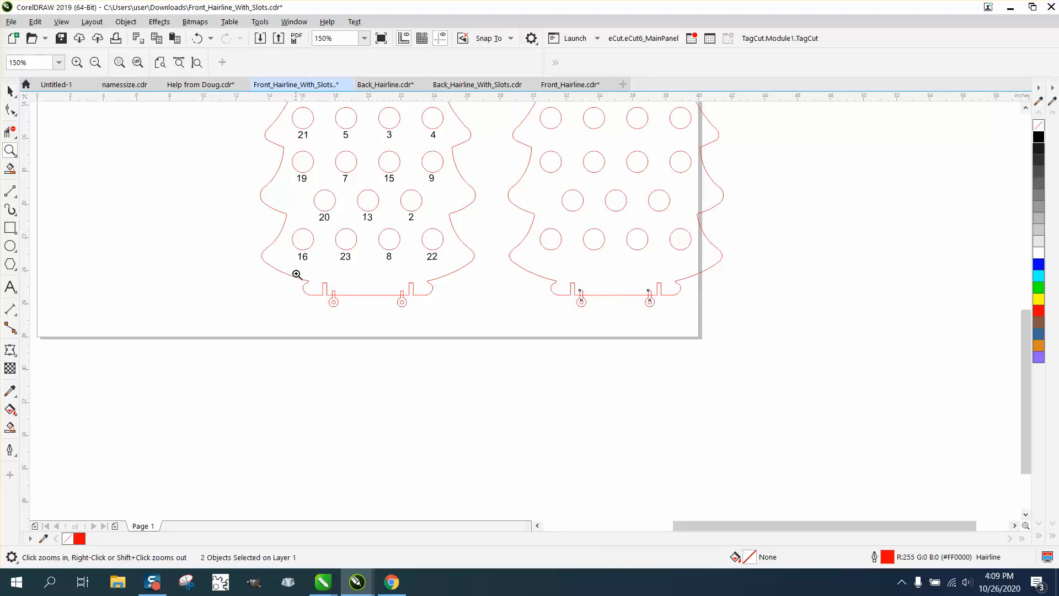
drag(293, 272, 445, 334)
click(10, 131)
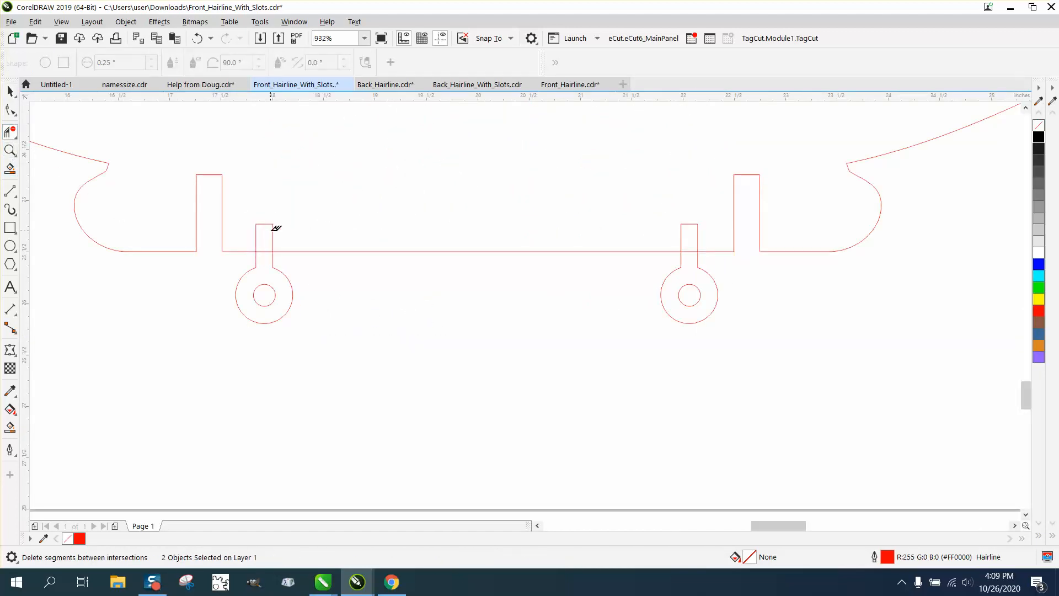
click(267, 219)
click(267, 250)
click(699, 229)
Step: Remove the overlapping segments between the second tree's bottom edge and its two ring tabs with Virtual Segment Delete
scroll(546, 245, down, 5)
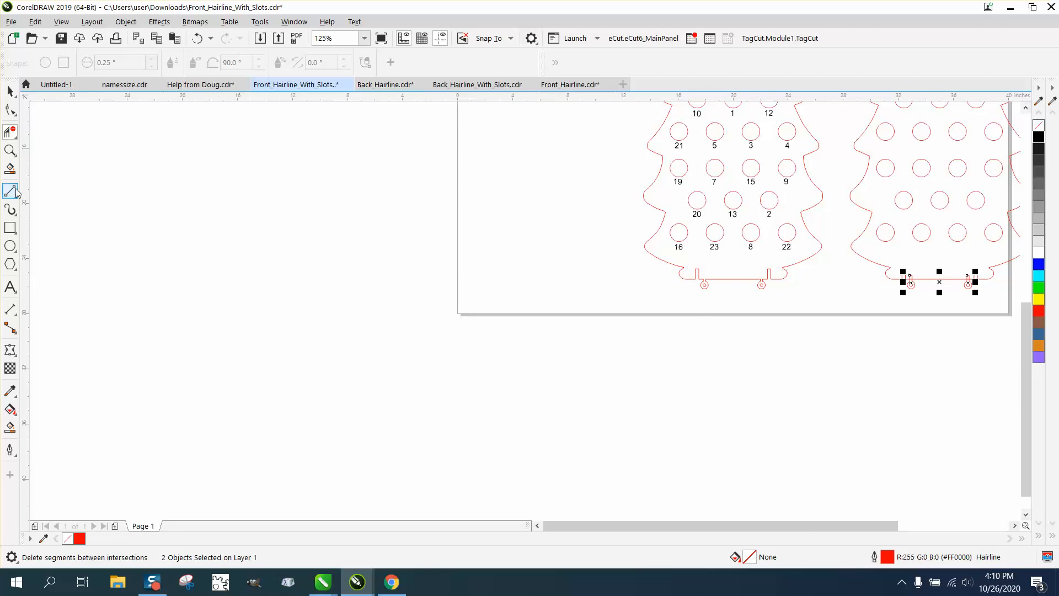
click(10, 149)
drag(893, 265, 1007, 311)
click(10, 132)
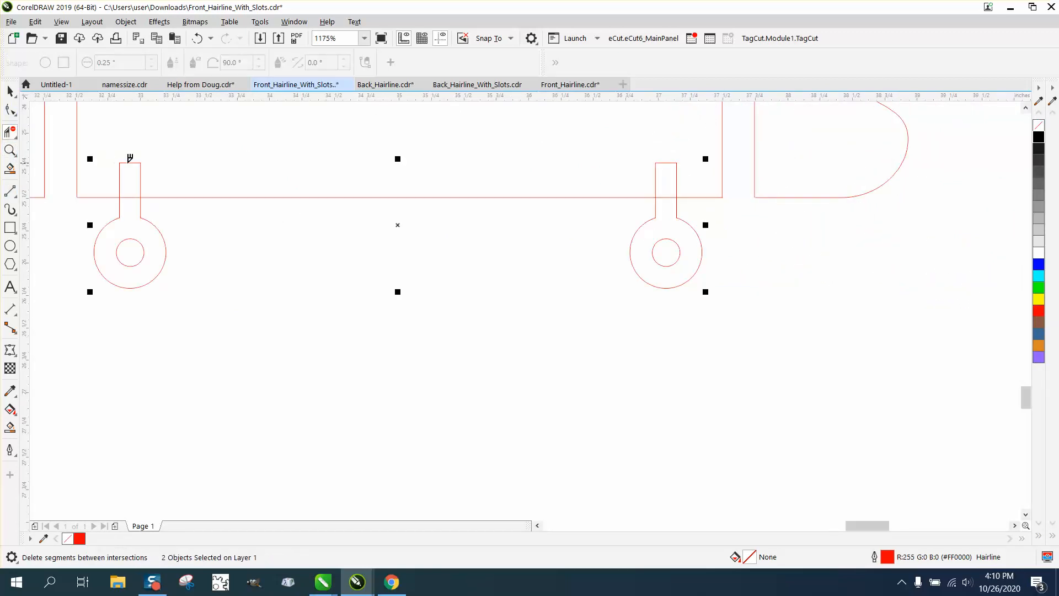
click(134, 163)
click(133, 196)
click(665, 161)
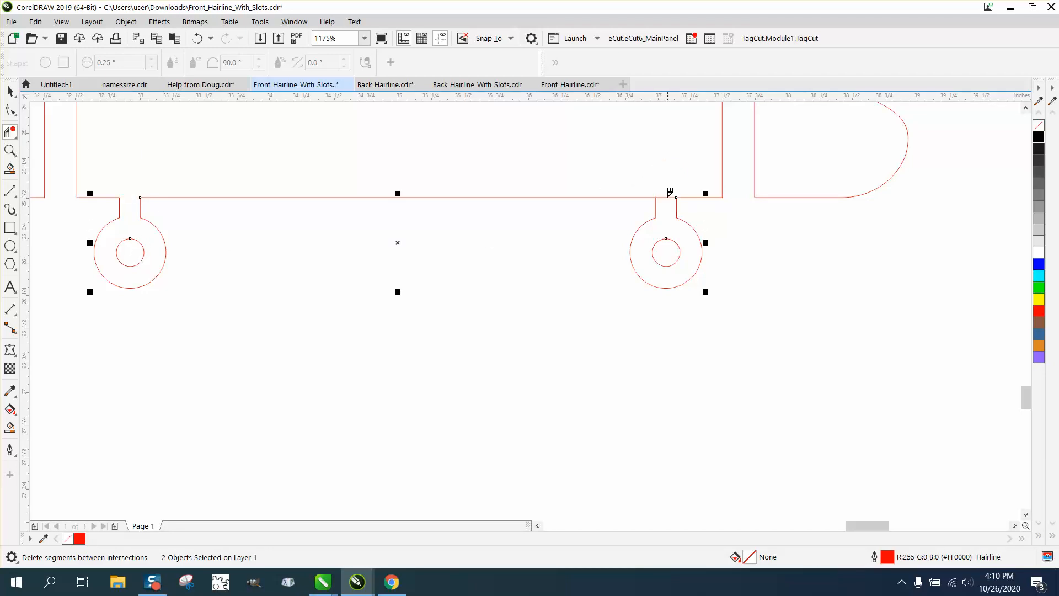
click(674, 198)
Step: Examine both complete trees with their attached ring tabs and select the numbered tree
scroll(679, 259, down, 8)
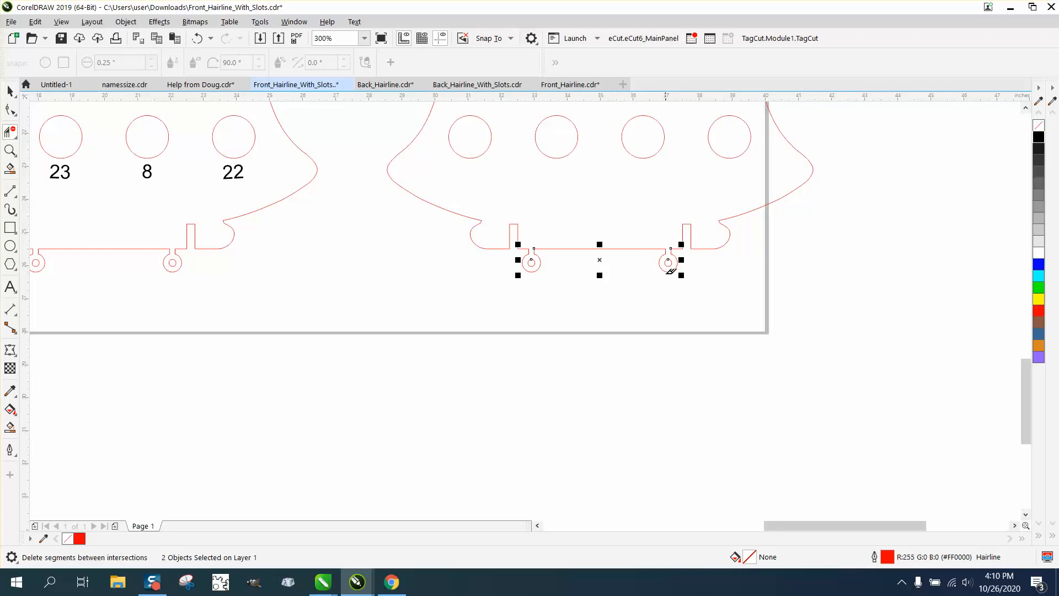
scroll(696, 309, down, 2)
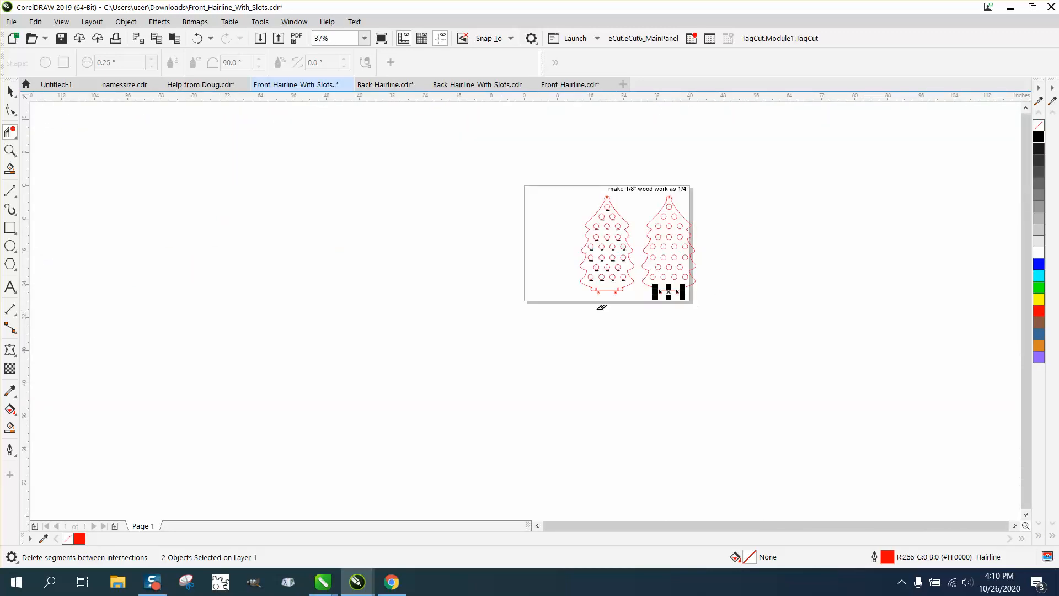
click(10, 150)
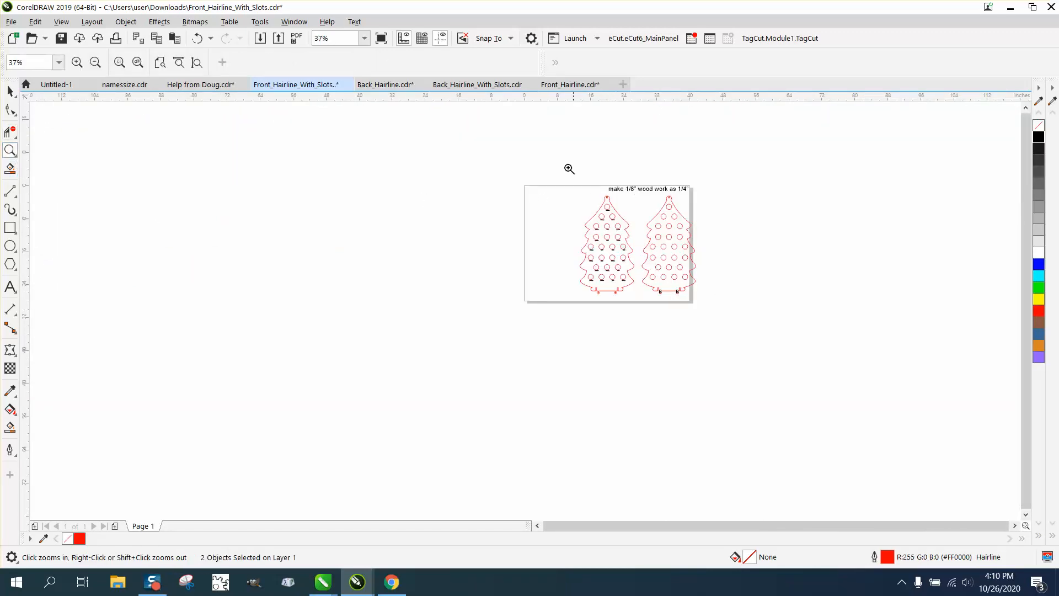
drag(552, 168, 738, 314)
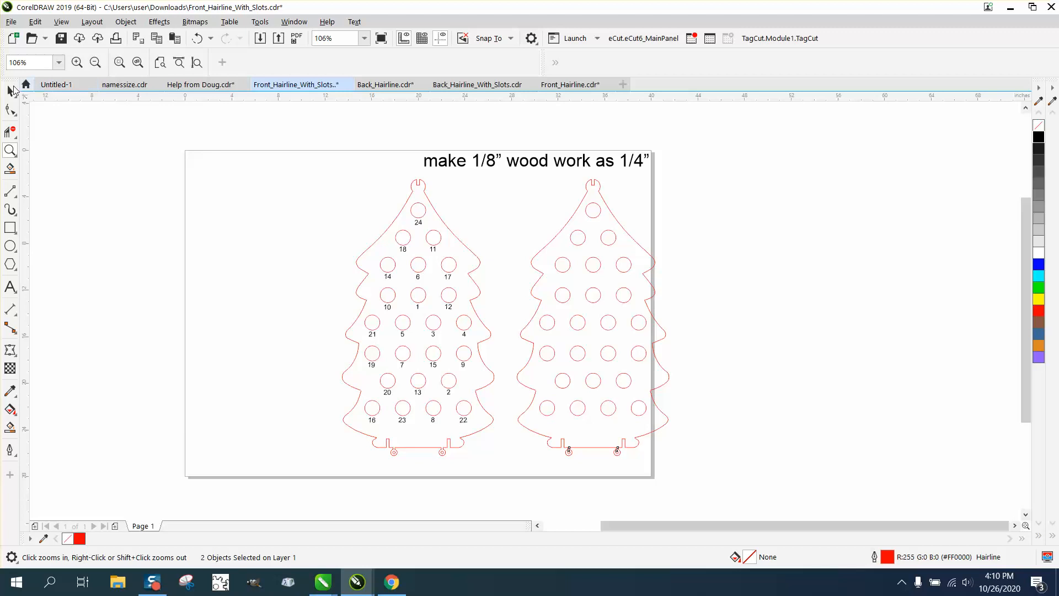
click(10, 90)
click(436, 226)
click(446, 231)
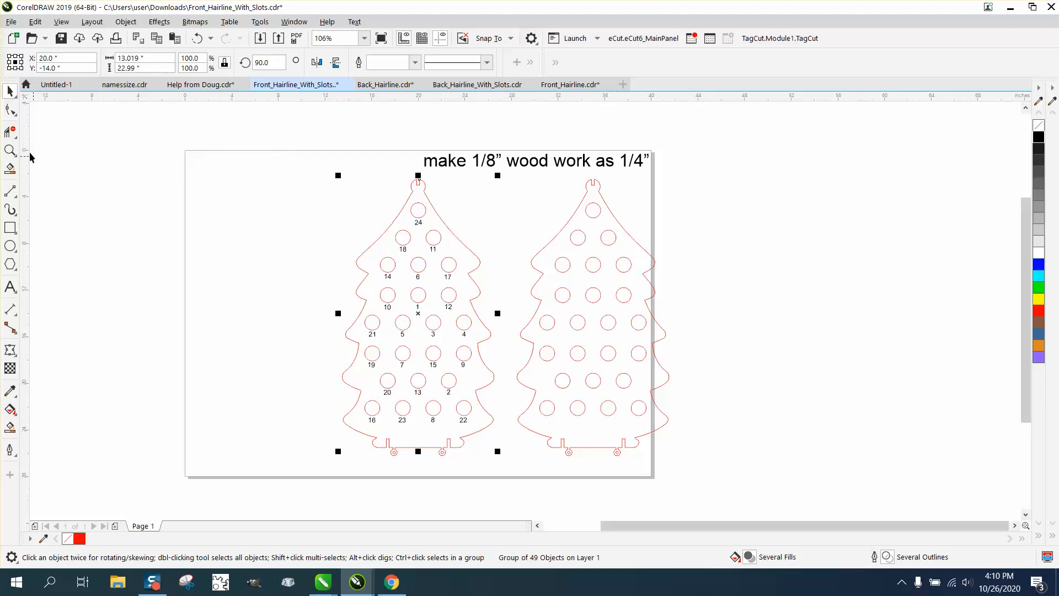
Step: Draw a narrow upright rectangle, set its width to 0.25 inch, and place it over the slot at the numbered tree's tip
click(10, 150)
drag(366, 168, 517, 234)
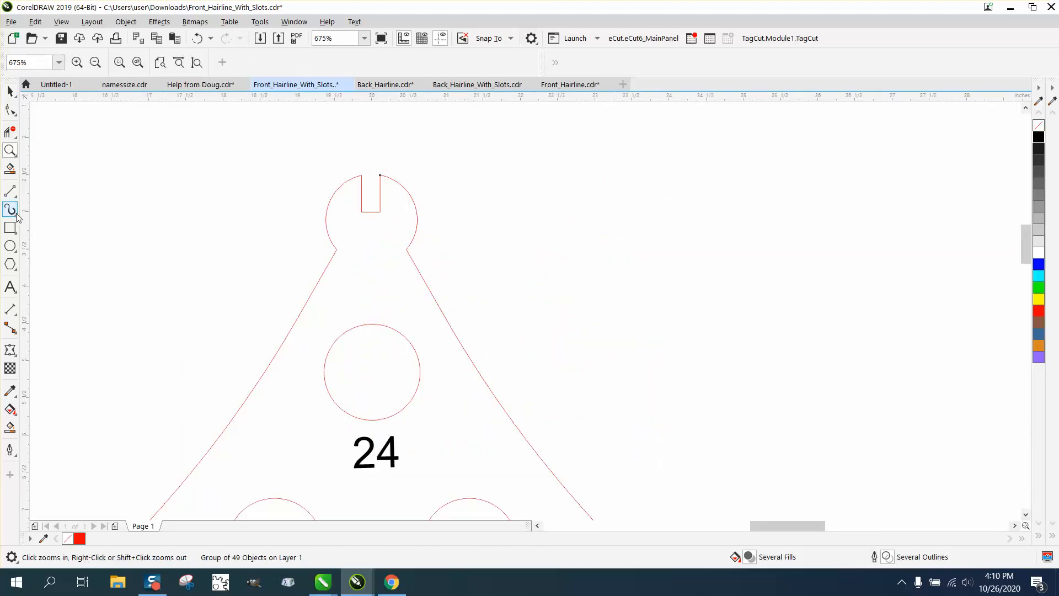
click(10, 228)
drag(195, 184, 208, 210)
double_click(119, 57)
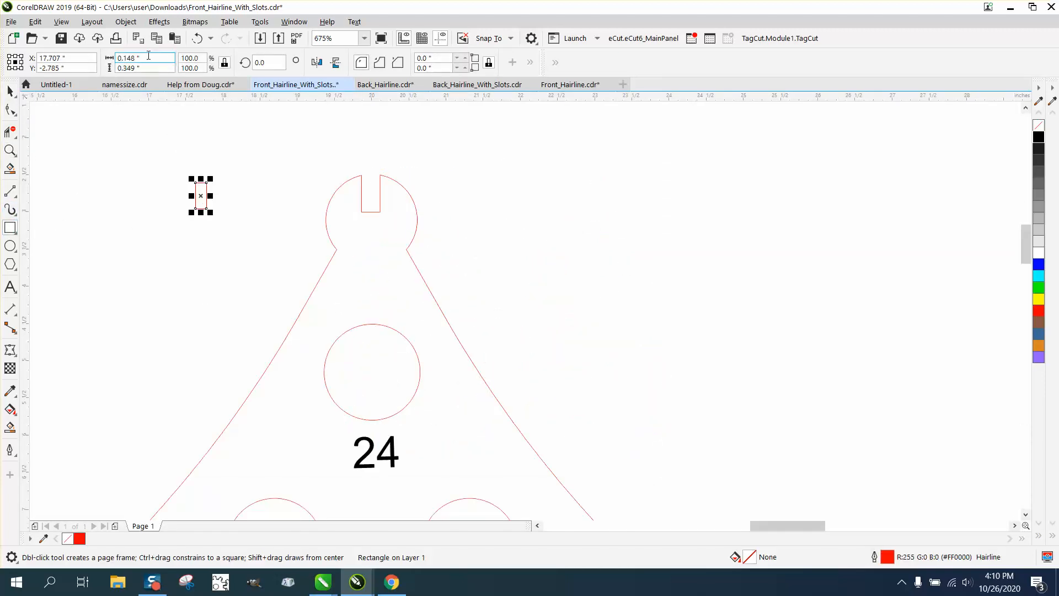
key(BackSpace)
text(0.25)
key(Return)
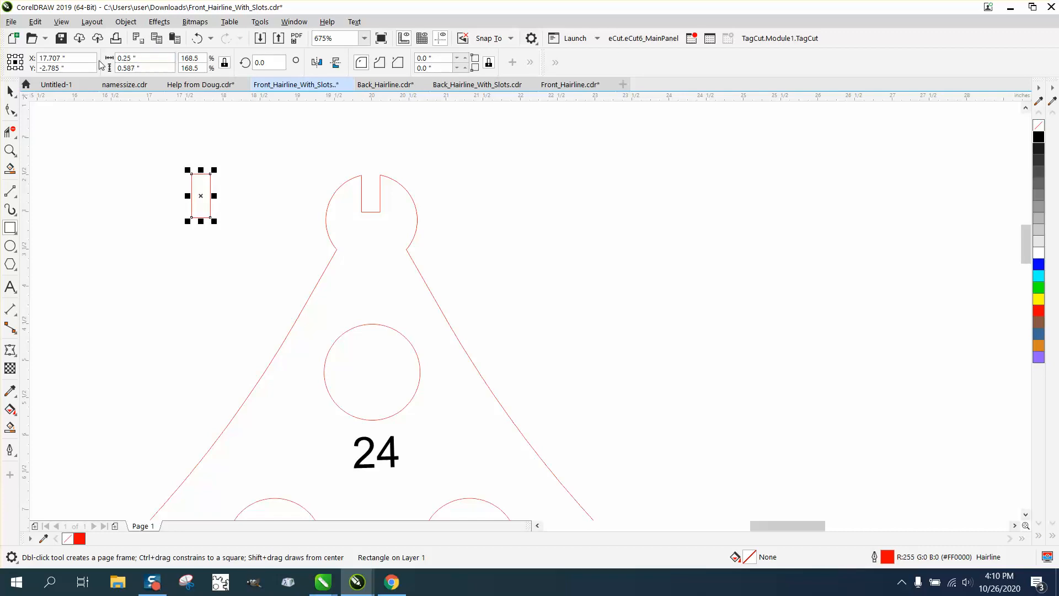
drag(208, 198, 377, 184)
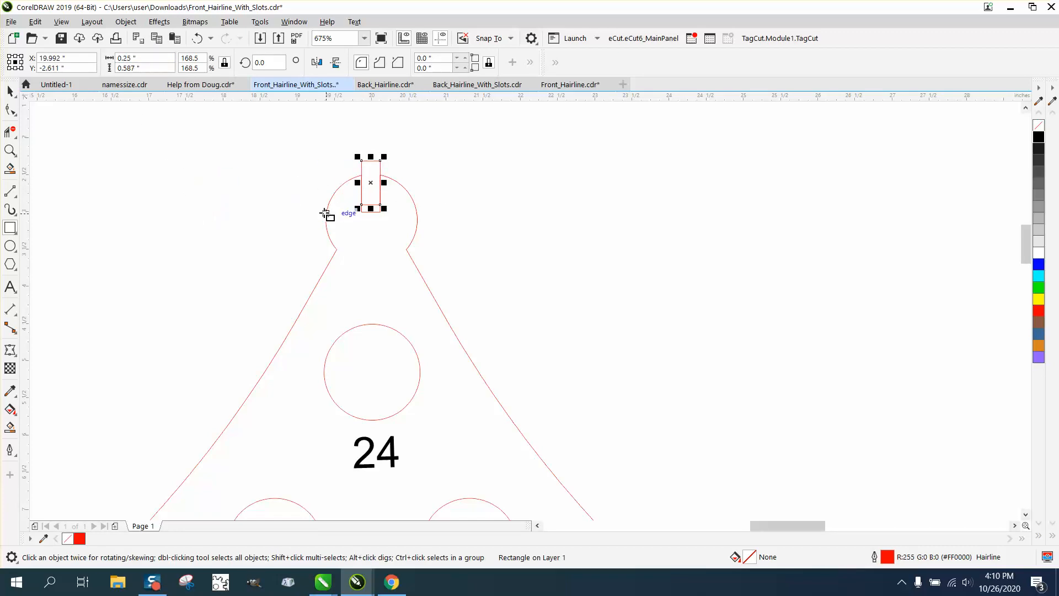
Step: Move the 0.25-inch-wide rectangle off the numbered tree's tip into the empty space to its left
scroll(312, 199, down, 5)
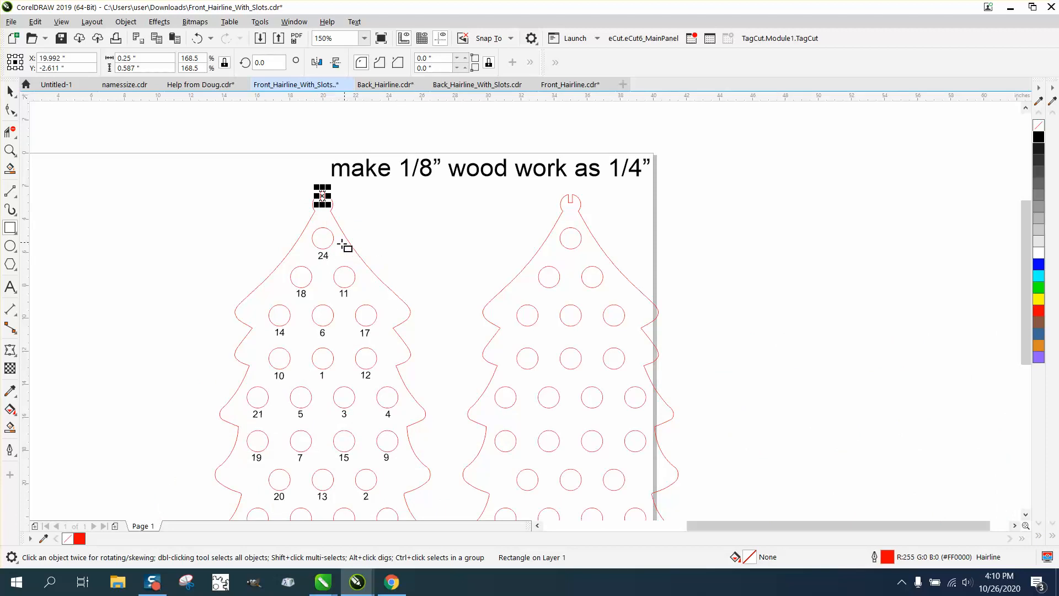
scroll(348, 279, down, 2)
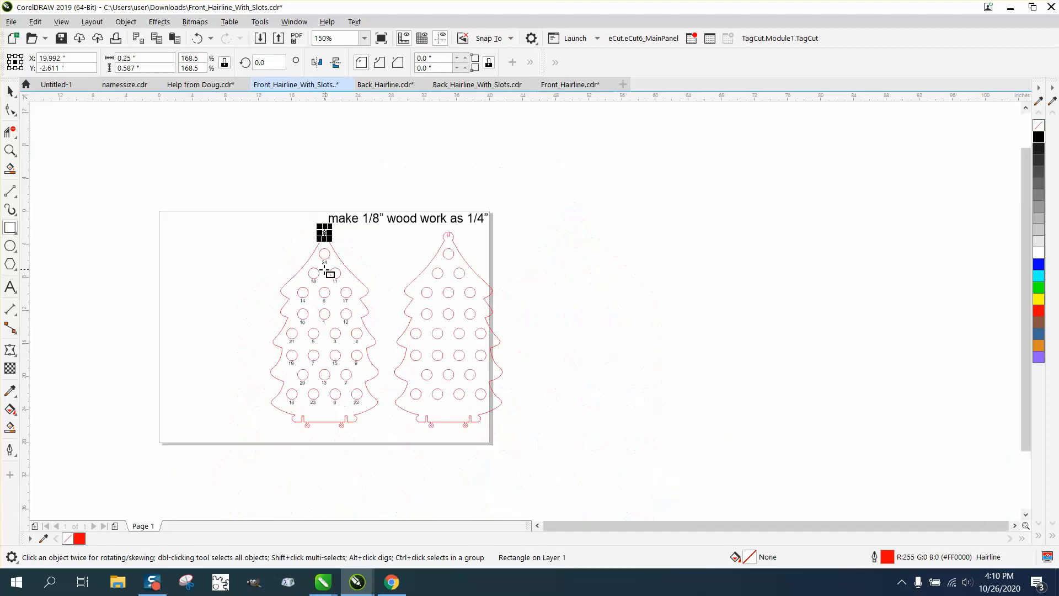
click(10, 150)
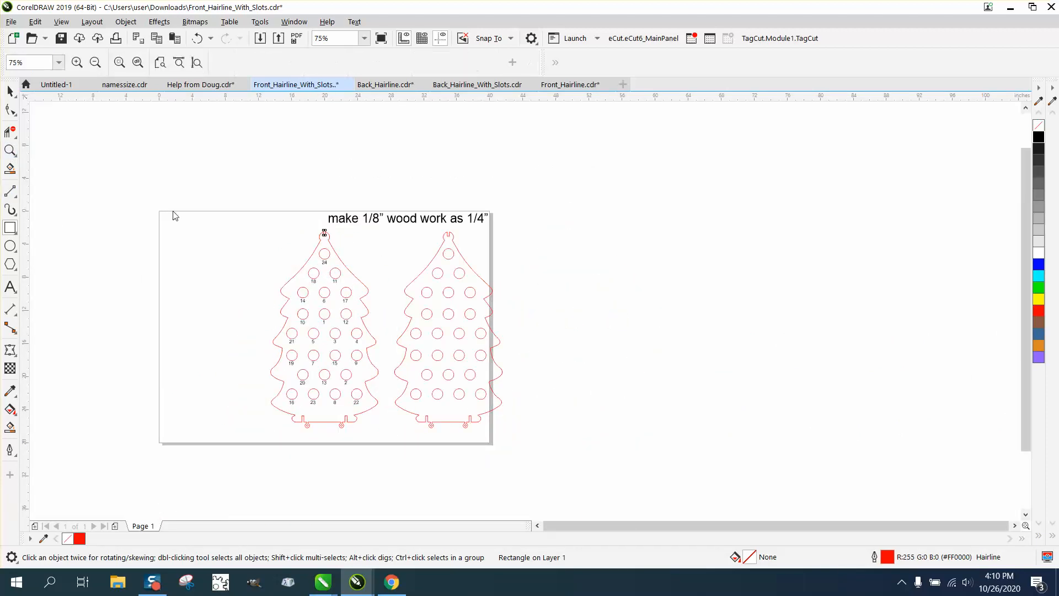
drag(246, 217, 509, 453)
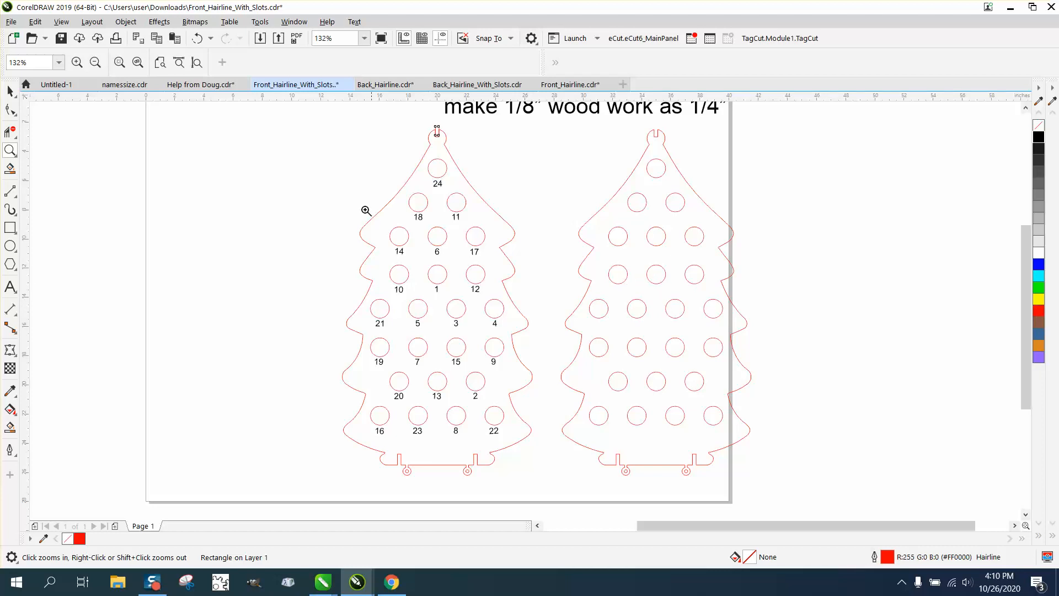
click(10, 90)
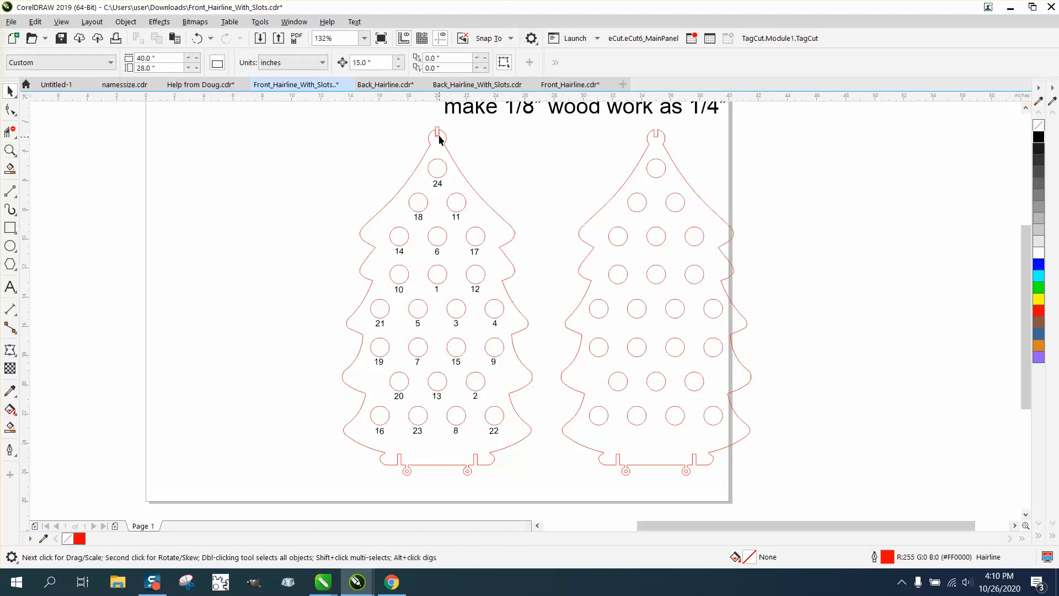
click(351, 128)
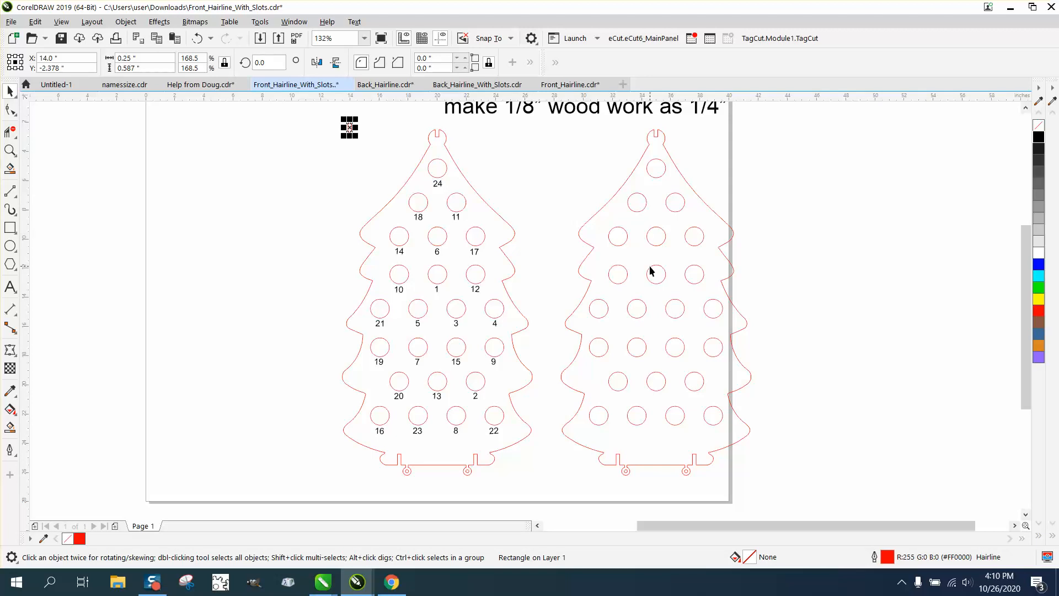
Step: Group the second tree with its two ring tabs and clear the selection
scroll(587, 201, down, 3)
drag(564, 163, 723, 353)
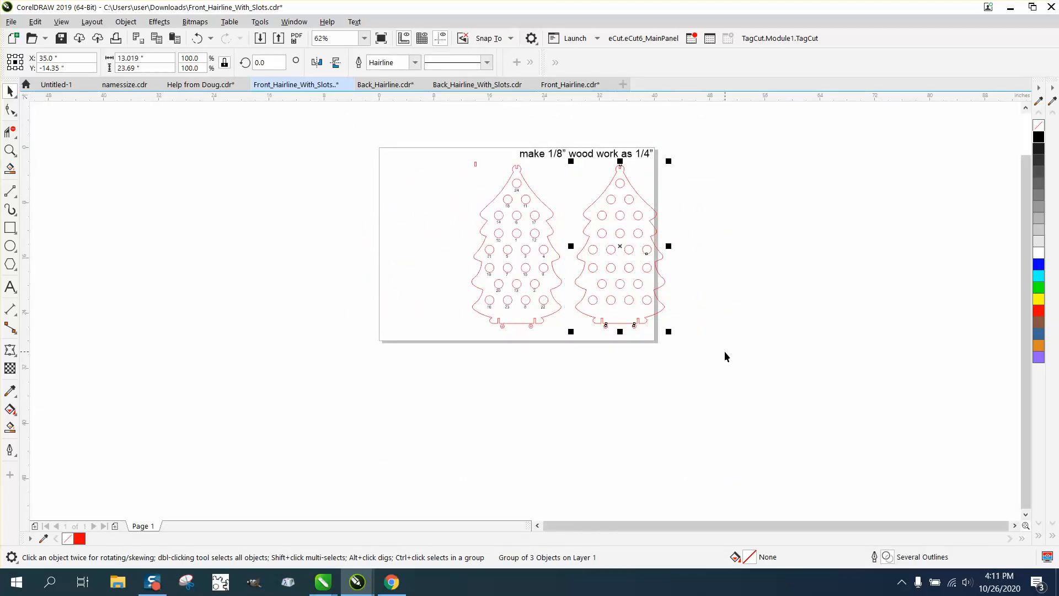
click(385, 168)
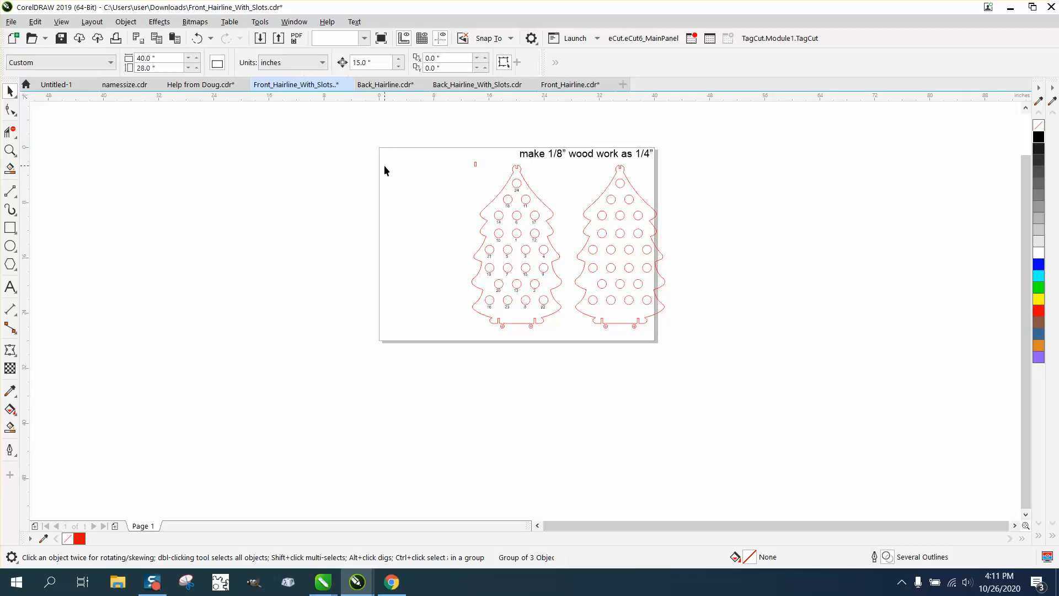
Step: Delete the small 0.25-inch-wide rectangle beside the numbered tree
click(475, 165)
key(Delete)
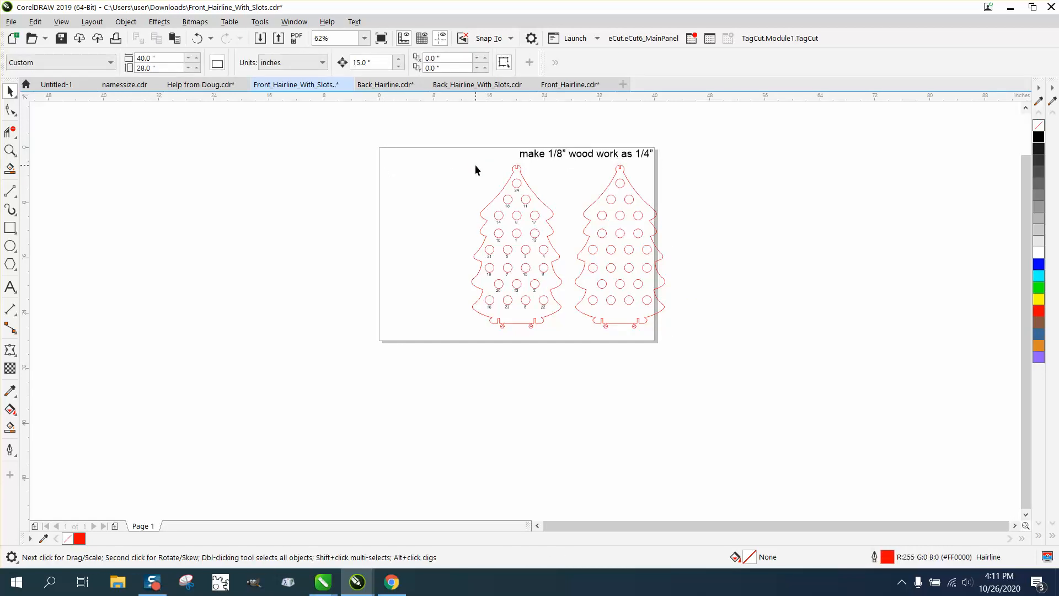
Step: Group the numbered tree together with its two ring tabs
drag(541, 277, 575, 337)
key(ctrl+g)
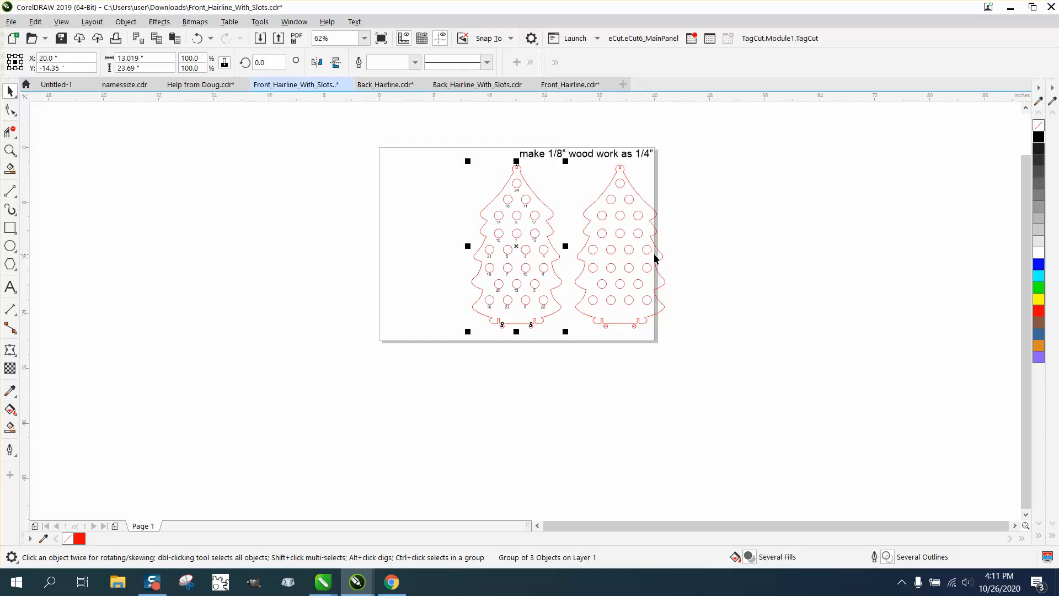
Step: Align the second tree by its vertical centerline so it stacks directly over the numbered tree at the same height
click(631, 249)
key(p)
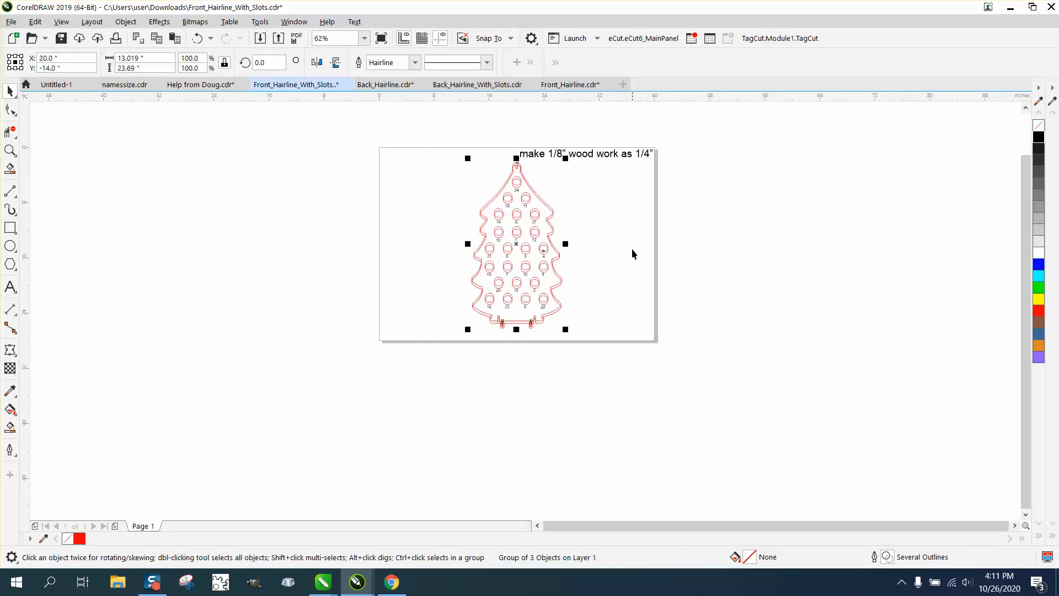
click(197, 38)
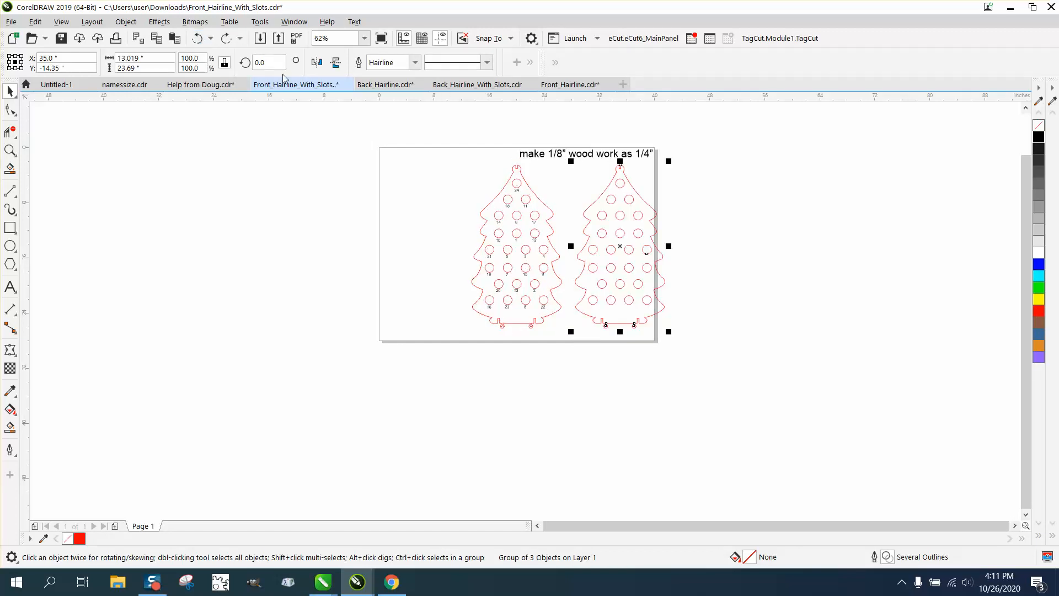
key(c)
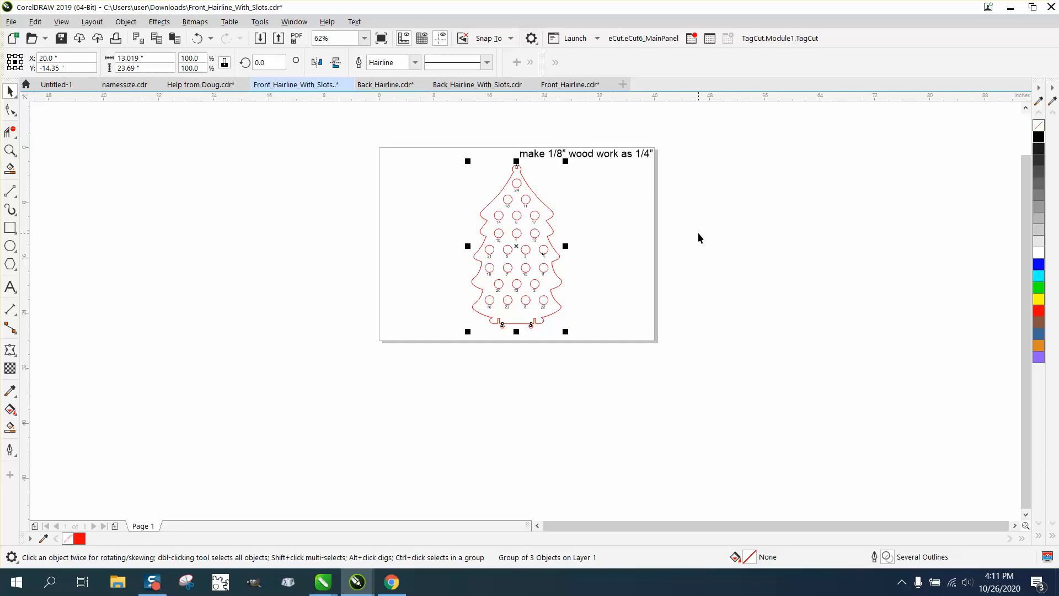
Step: Examine the stacked trees as a whole and up close at the base, checking how the outlines, slots and ring tabs line up
click(11, 151)
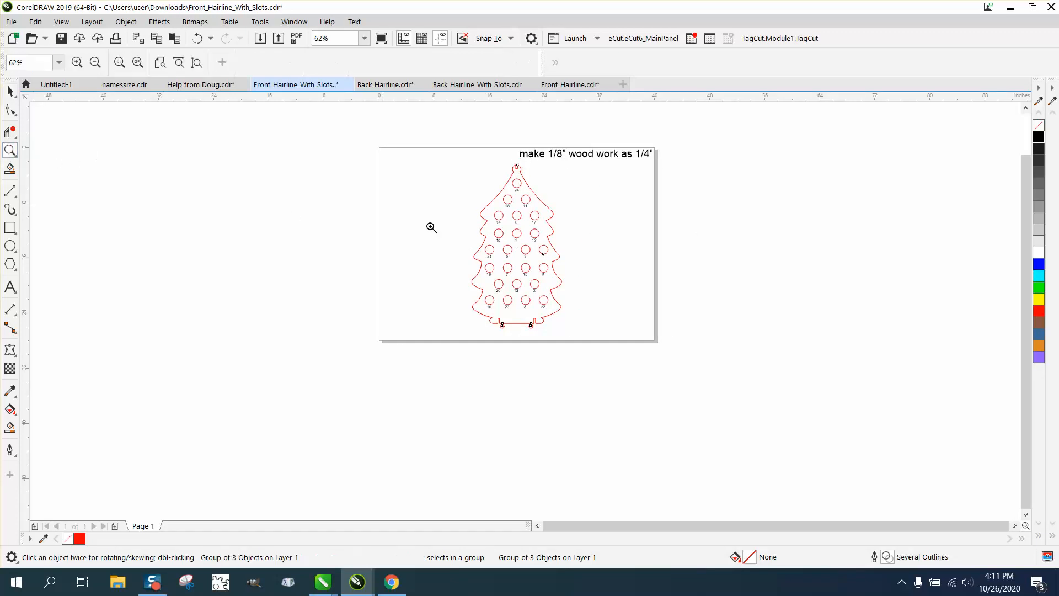
drag(456, 169, 638, 346)
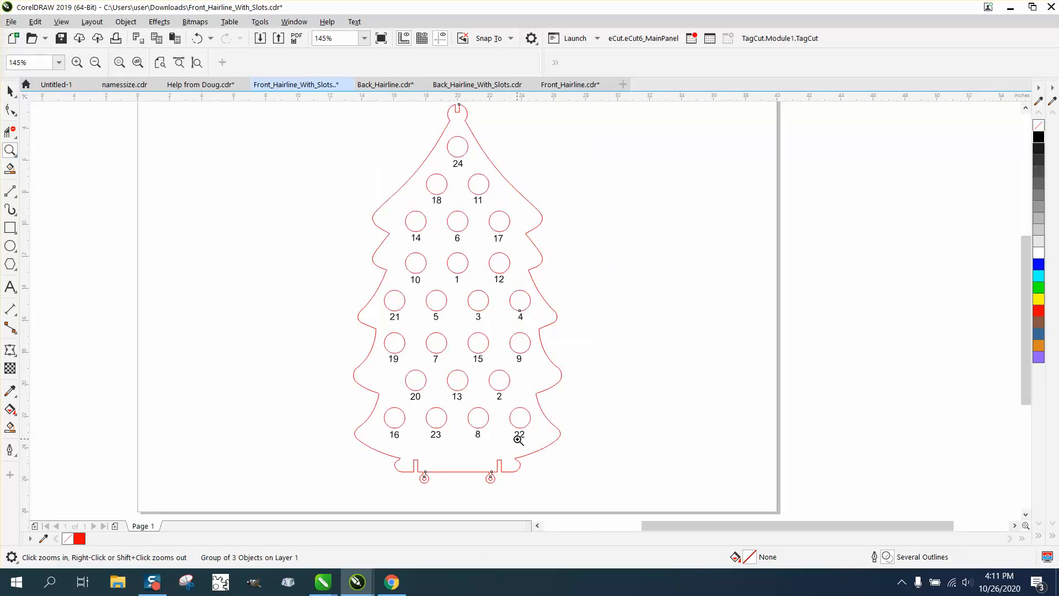
drag(477, 462, 521, 495)
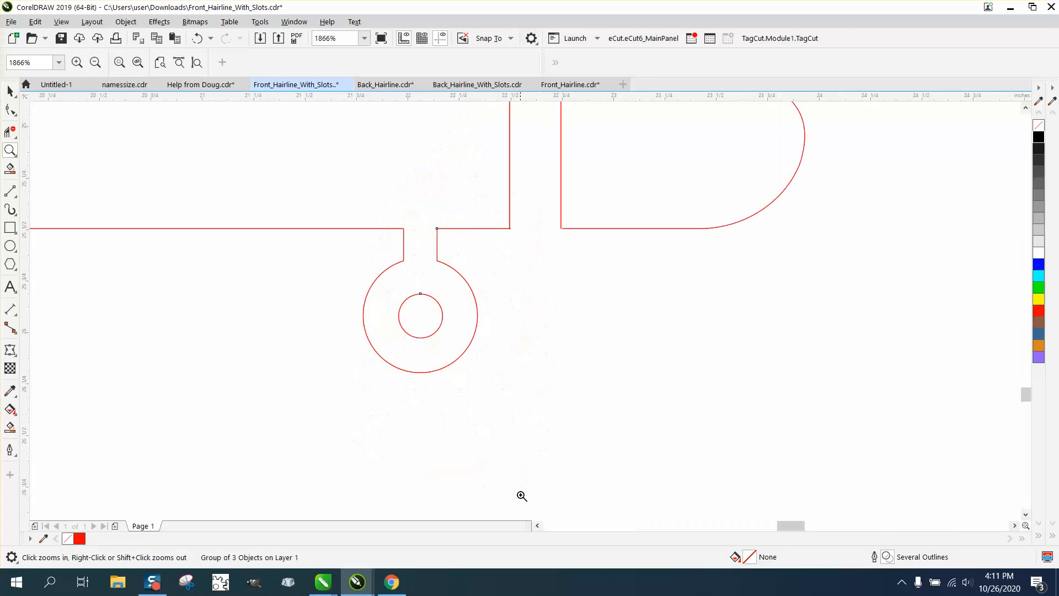
scroll(440, 317, down, 2)
scroll(481, 320, down, 6)
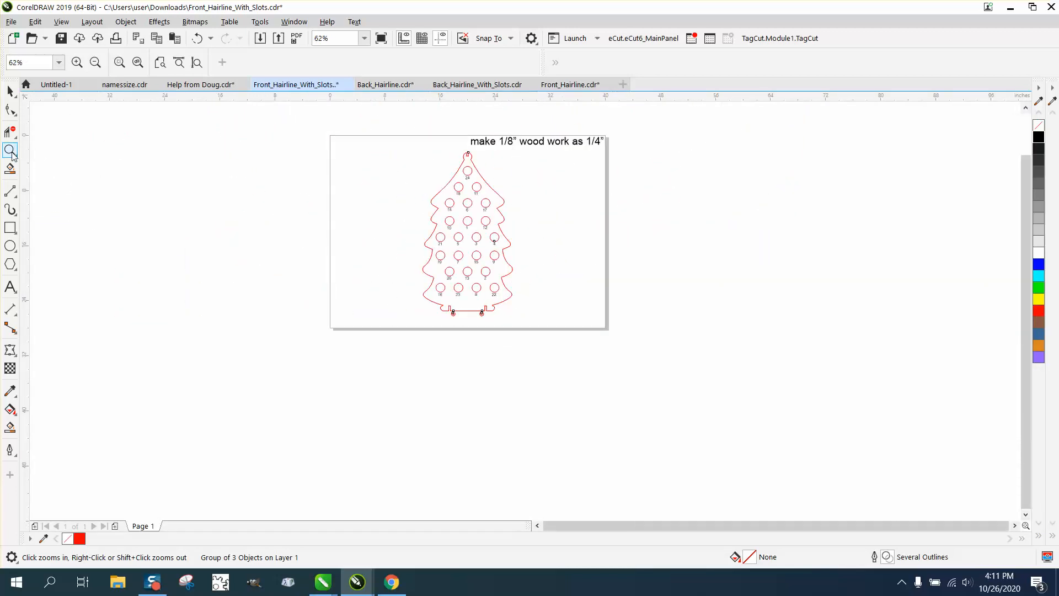
drag(423, 169, 708, 363)
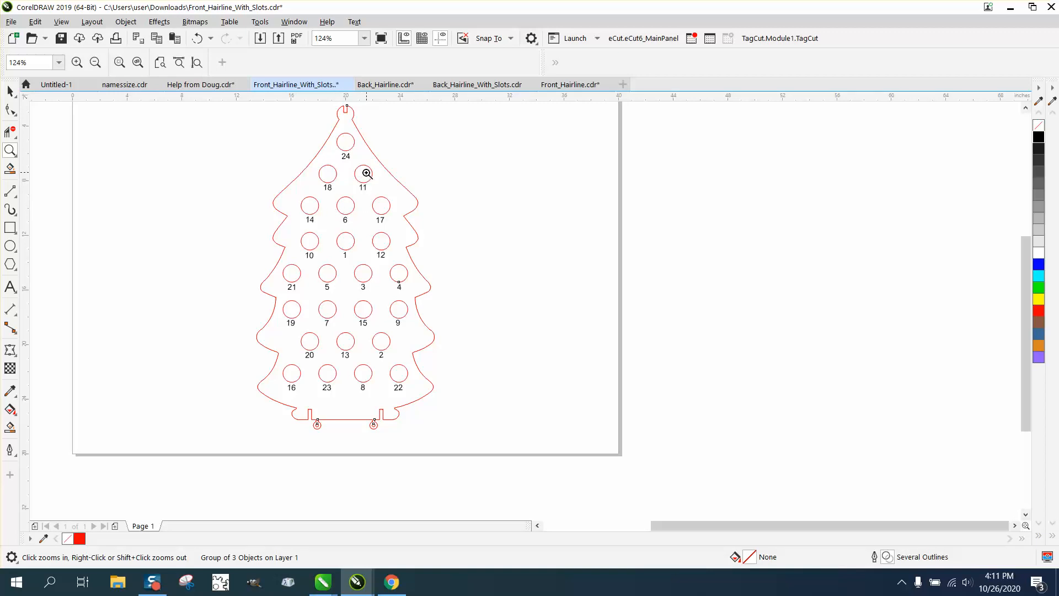
right_click(417, 199)
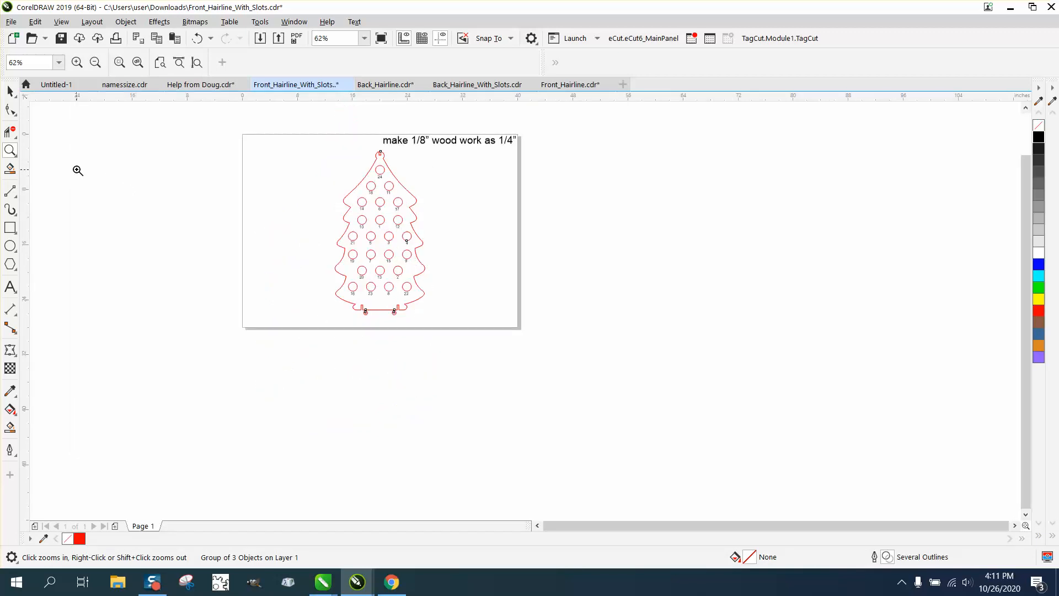
click(10, 150)
drag(314, 144, 492, 331)
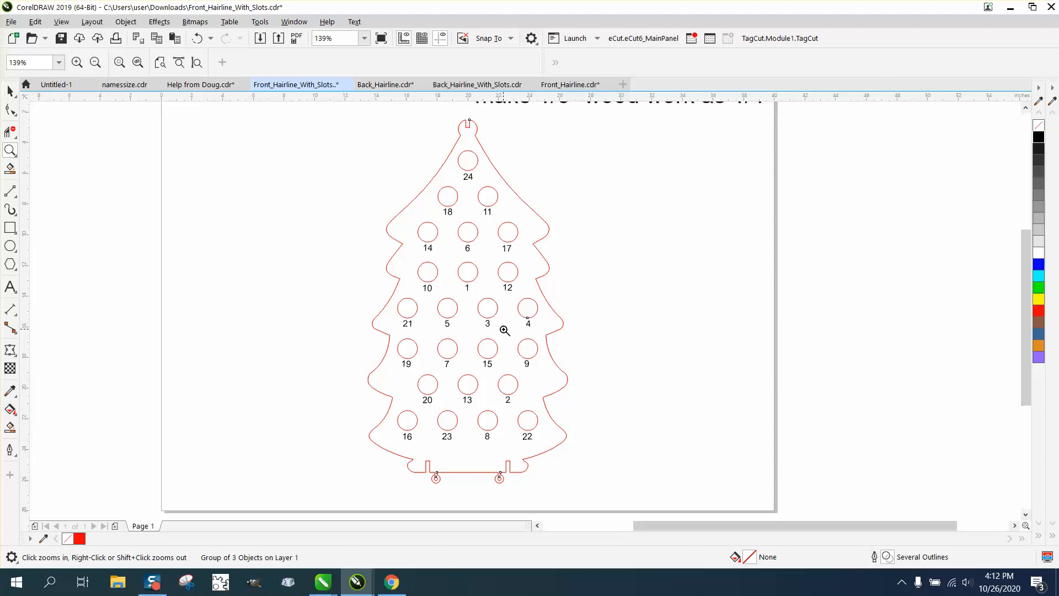
drag(416, 456, 535, 478)
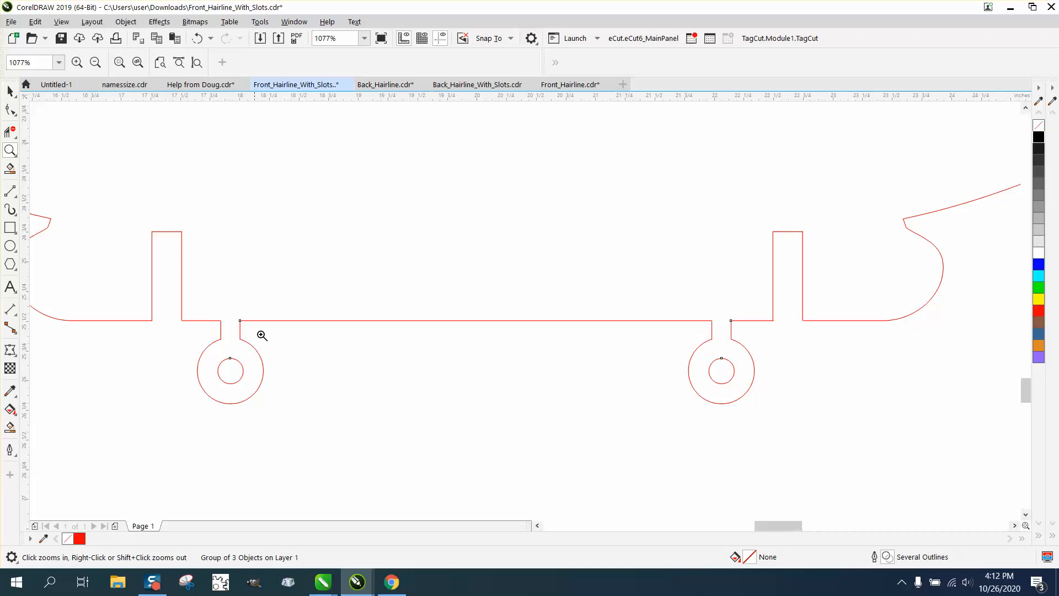
scroll(260, 333, down, 6)
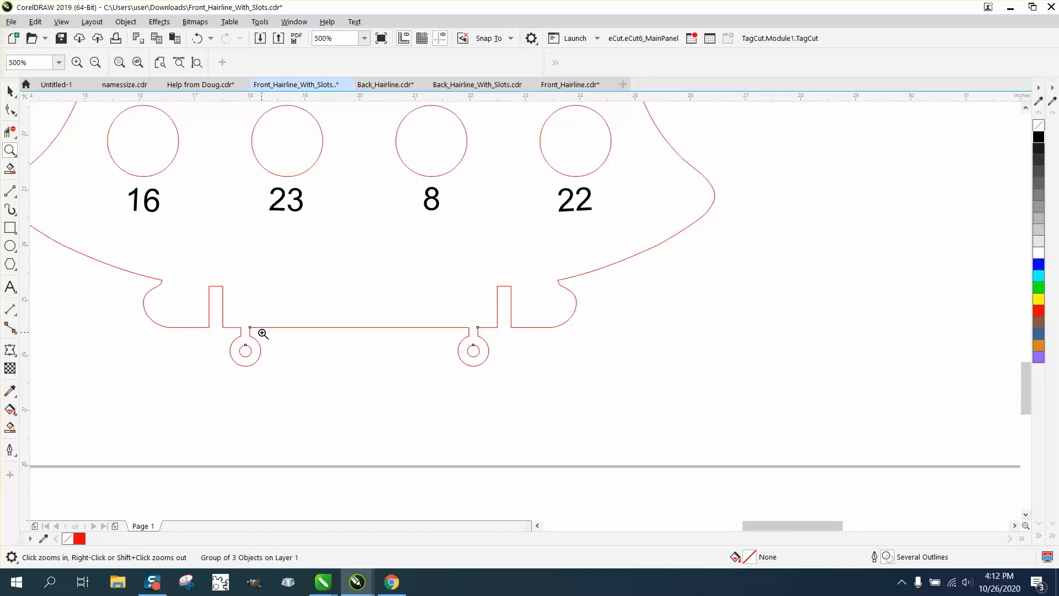
scroll(263, 331, down, 2)
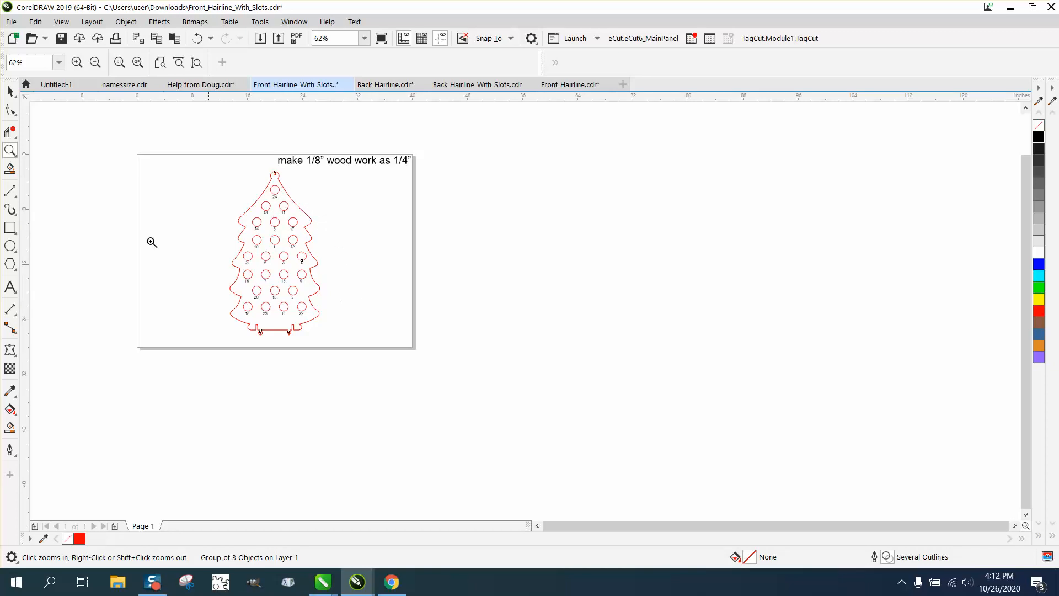
drag(214, 153, 522, 343)
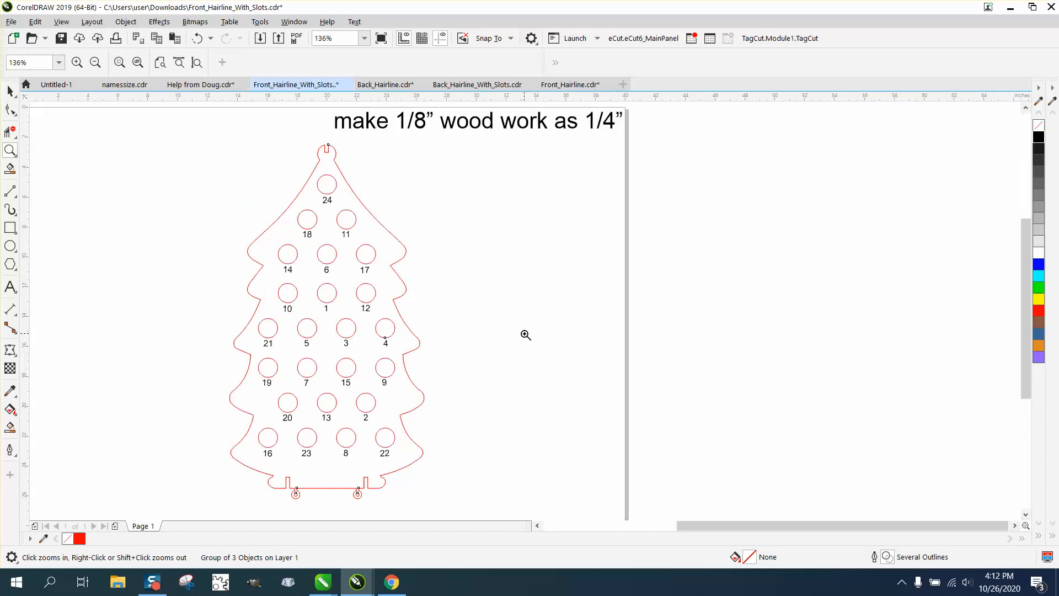